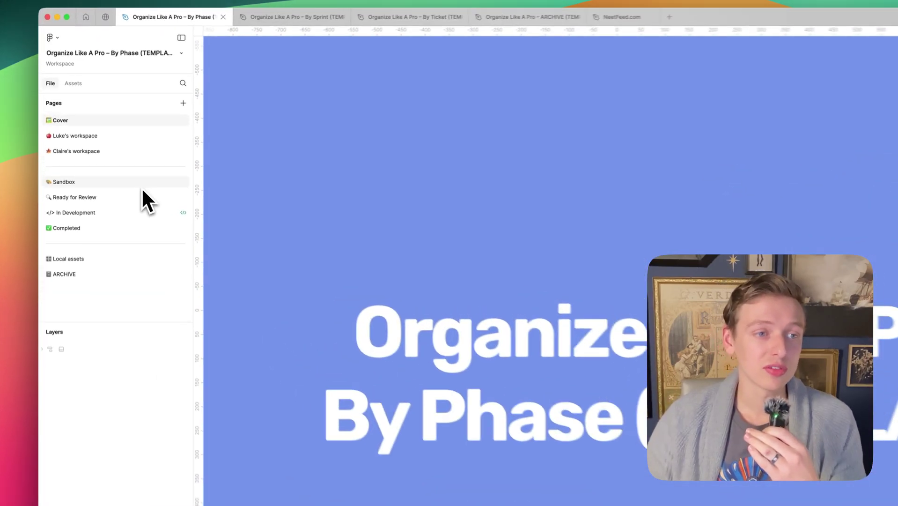
click(107, 157)
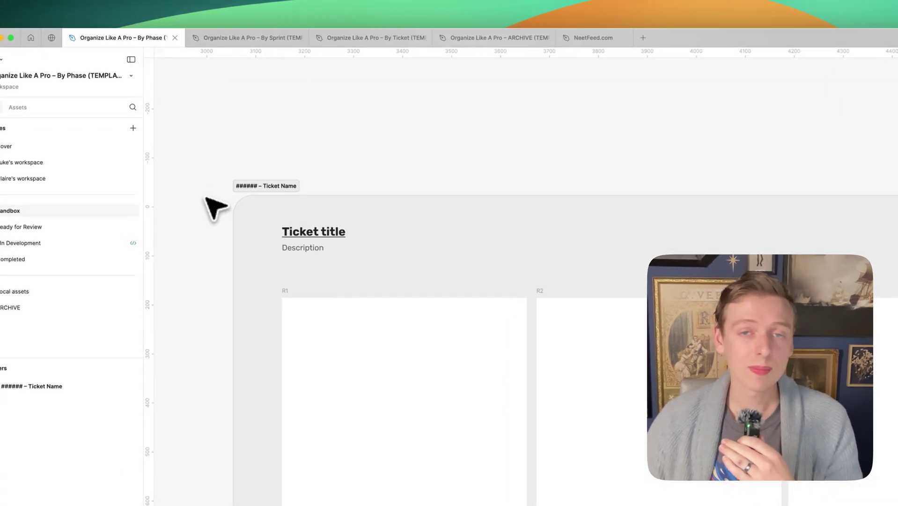
click(250, 200)
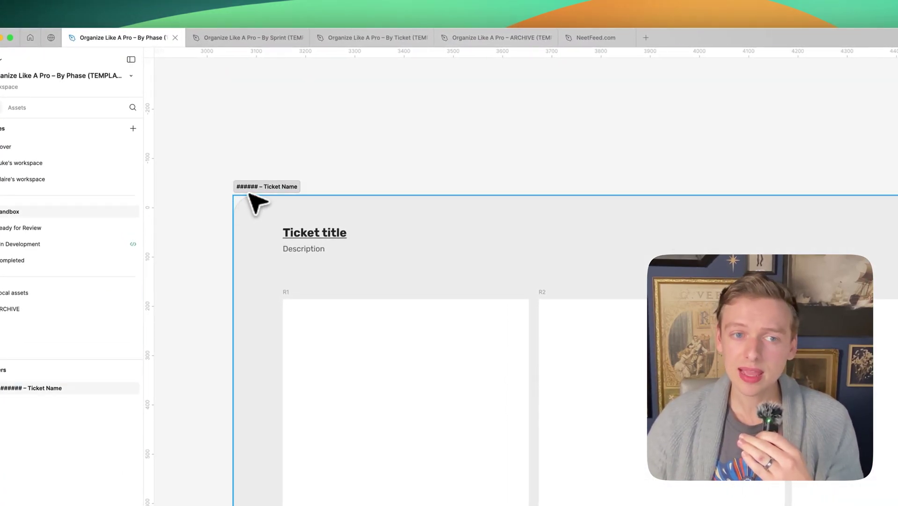
drag(251, 197, 250, 177)
double_click(260, 169)
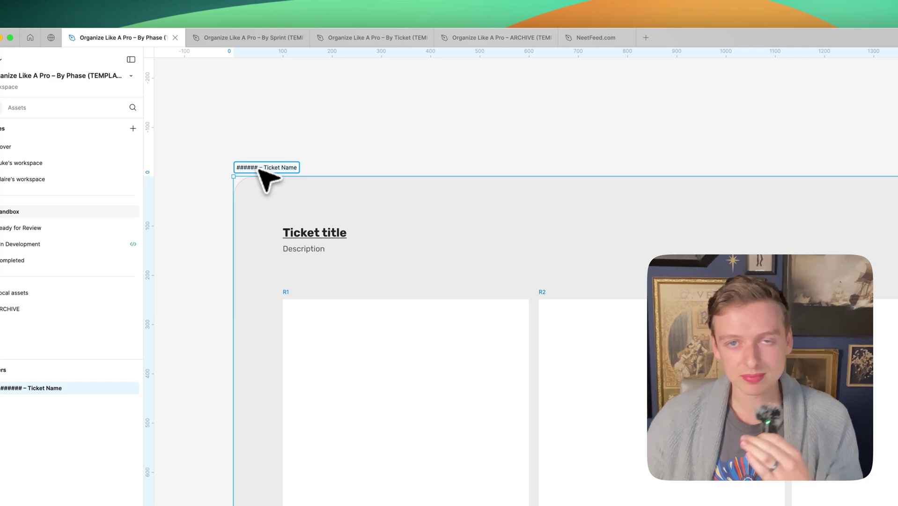
click(214, 220)
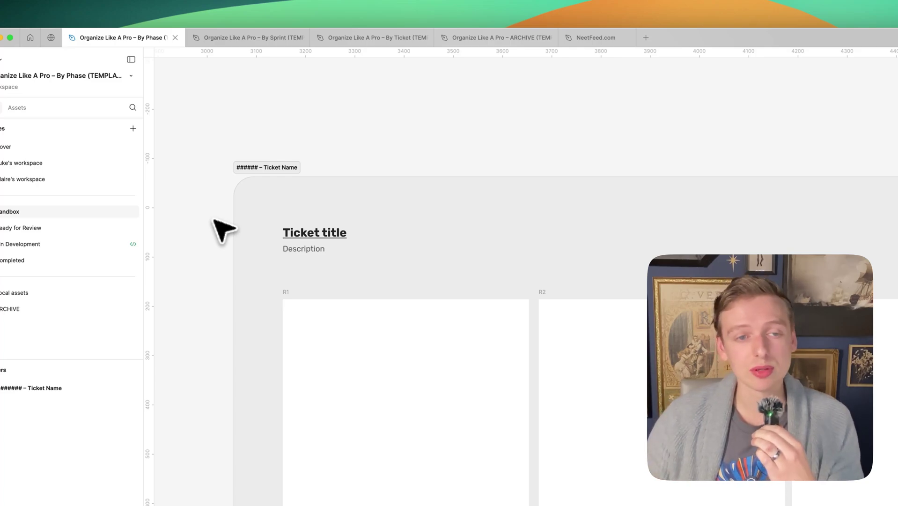
scroll(214, 220, up, 5)
drag(209, 229, 459, 253)
click(395, 206)
double_click(378, 243)
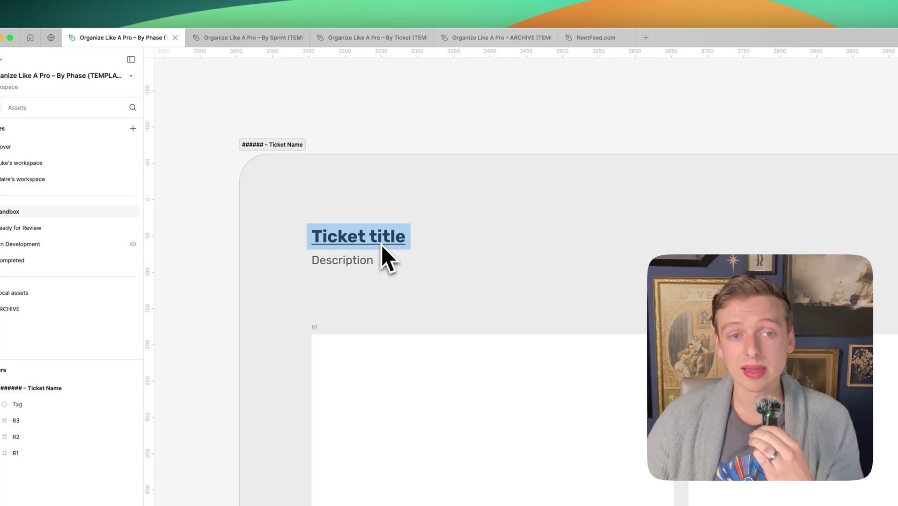
click(436, 244)
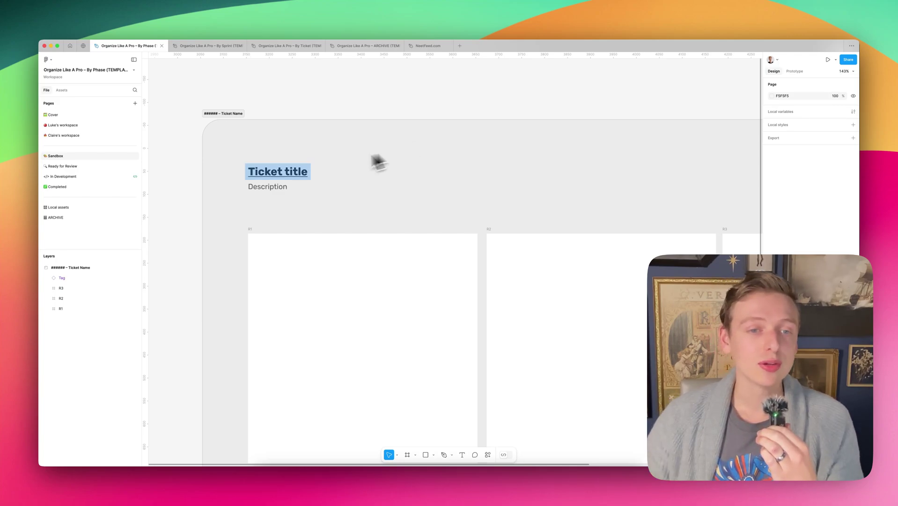
click(288, 184)
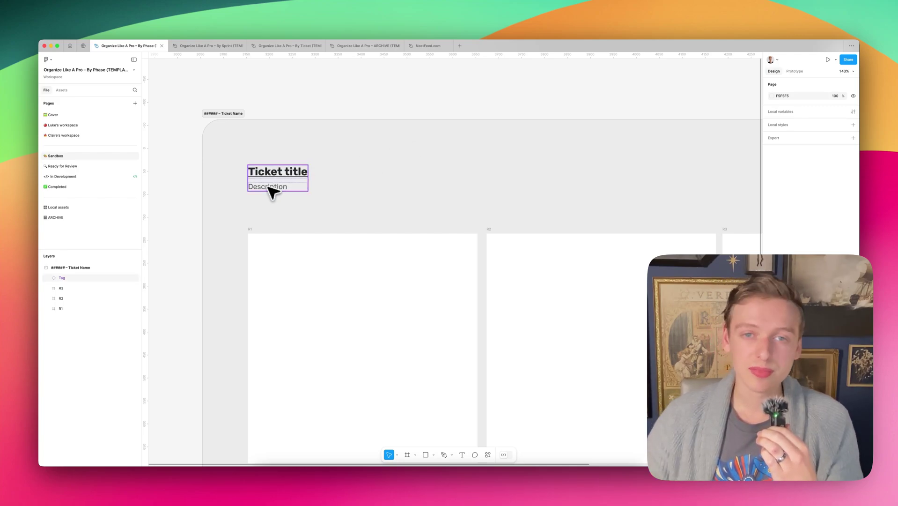
click(187, 225)
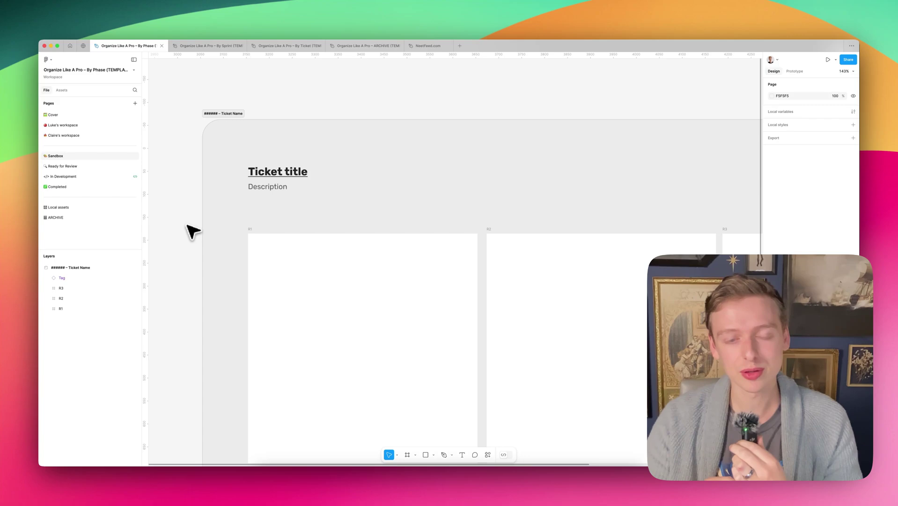
Move the Ticket Name frame from Sandbox to Ready for Review and go to that page.
scroll(220, 244, down, 5)
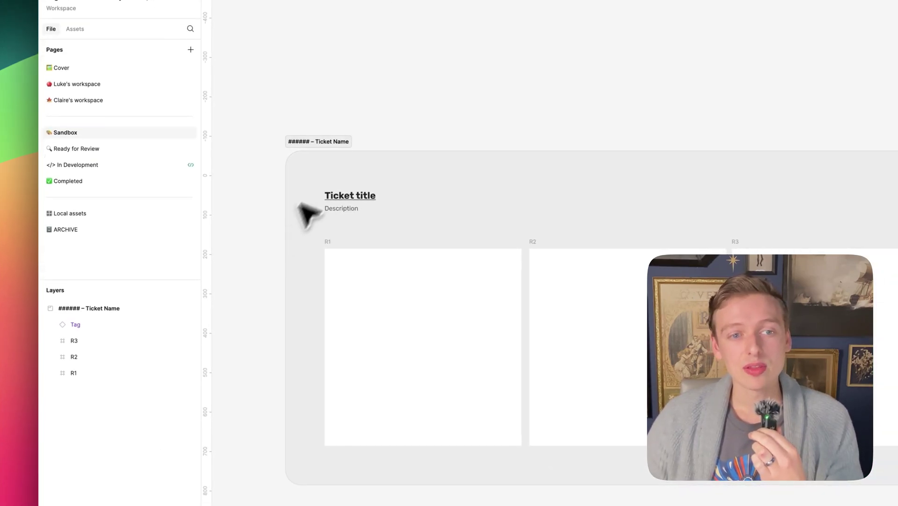
click(219, 164)
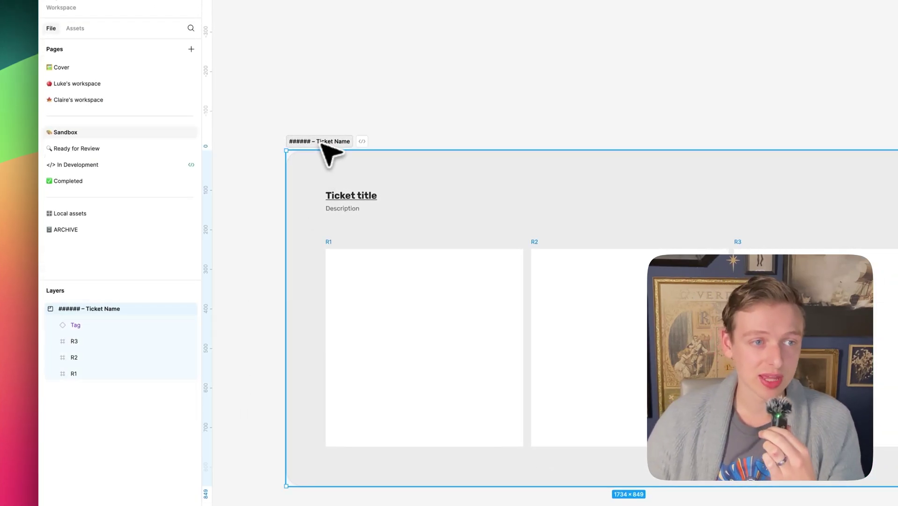
right_click(322, 146)
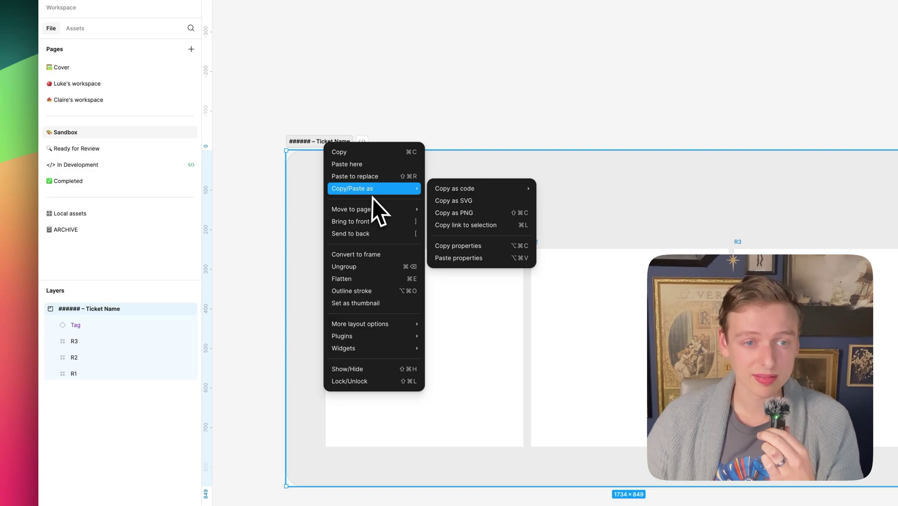
mouse_move(376, 209)
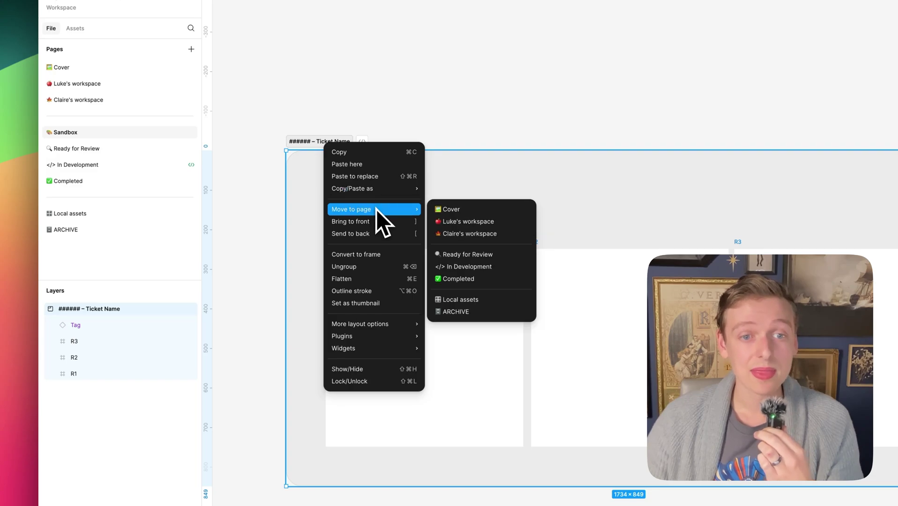
click(487, 255)
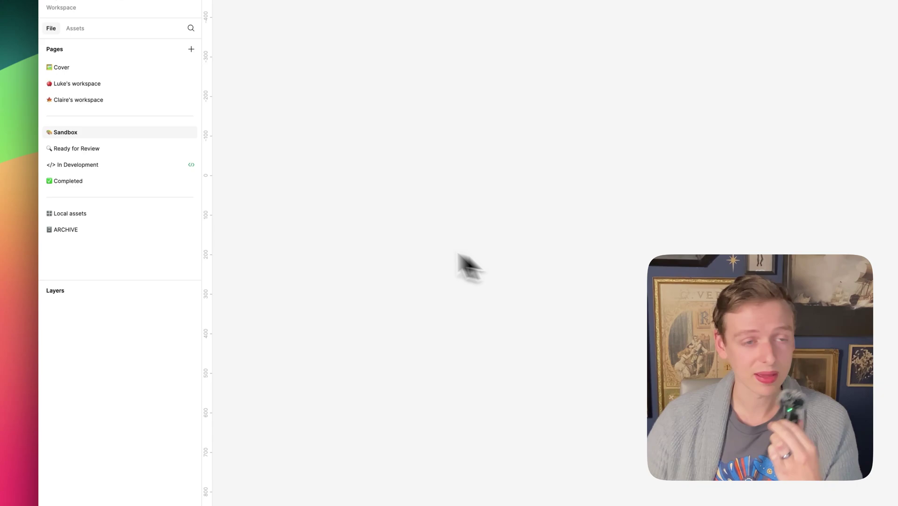
click(545, 438)
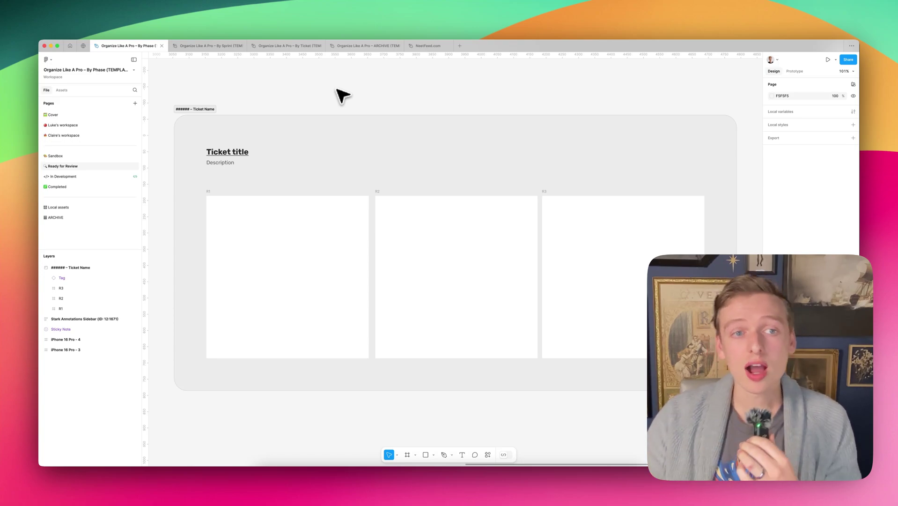
Copy a link to the selected Ticket Name frame with Cmd+L.
click(212, 109)
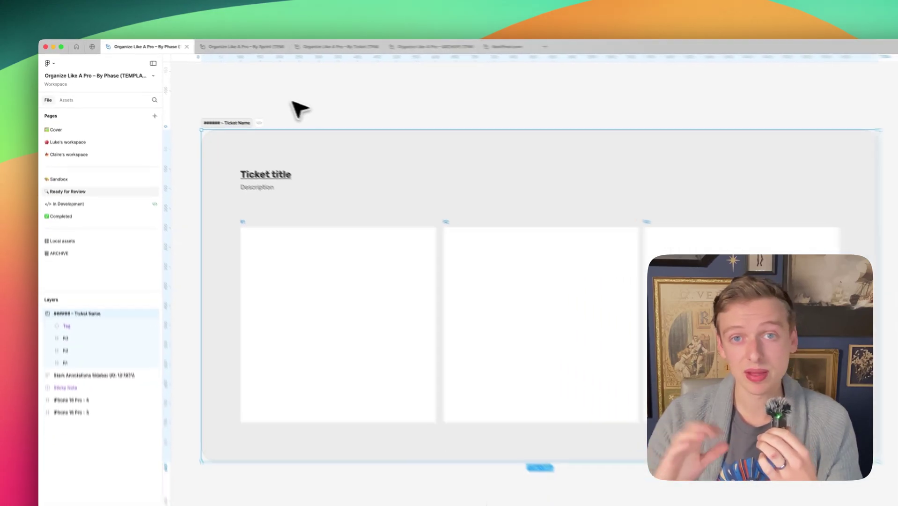
key(super+l)
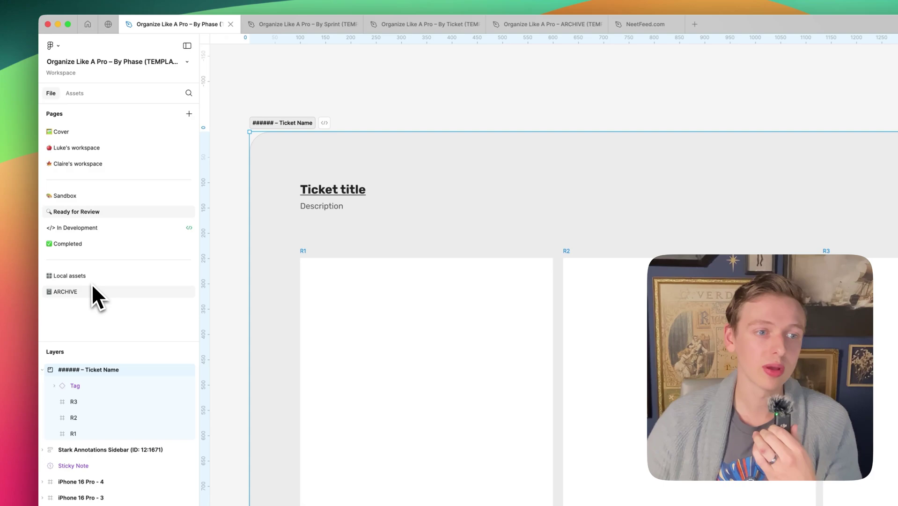
Go from ARCHIVE through a workspace page to In Development, showing the Mobile App V1 screens.
click(71, 218)
click(77, 149)
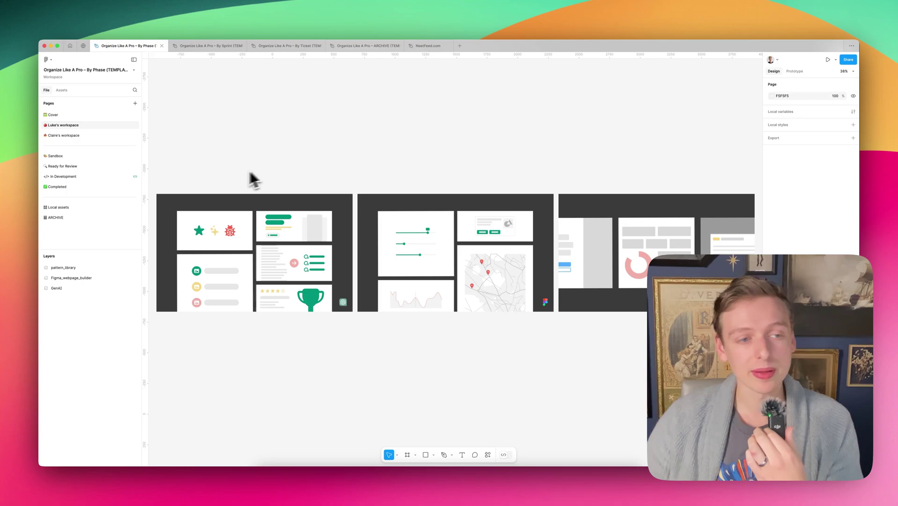
click(110, 177)
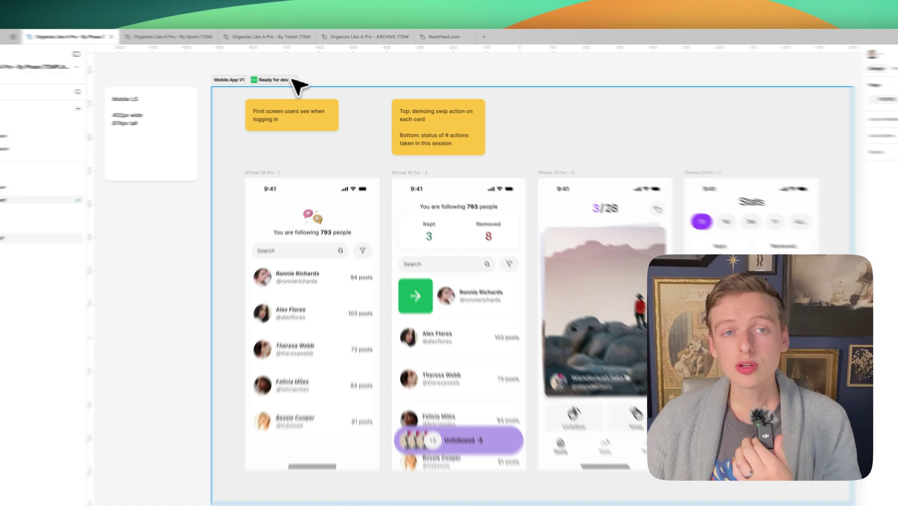
Check the Ready for dev status options, toggle Dev Mode on and off, then open the By Sprint file.
click(307, 81)
click(334, 74)
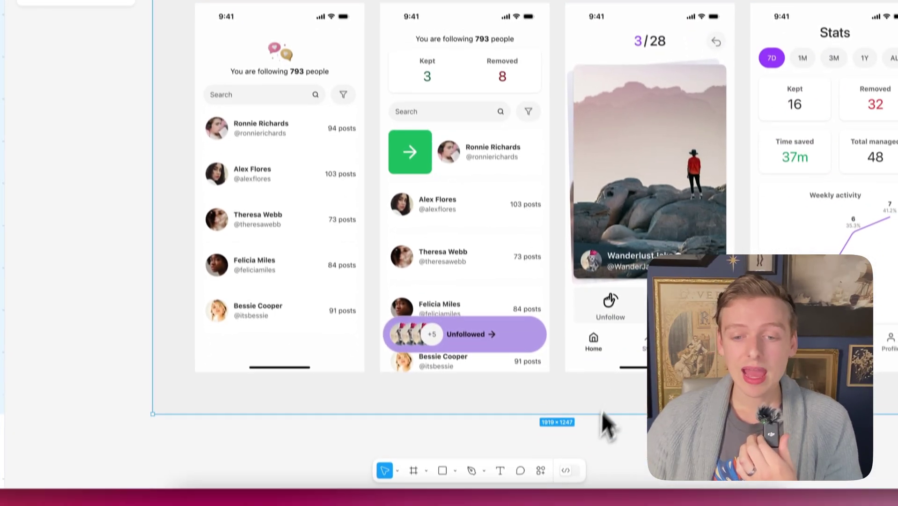
click(566, 470)
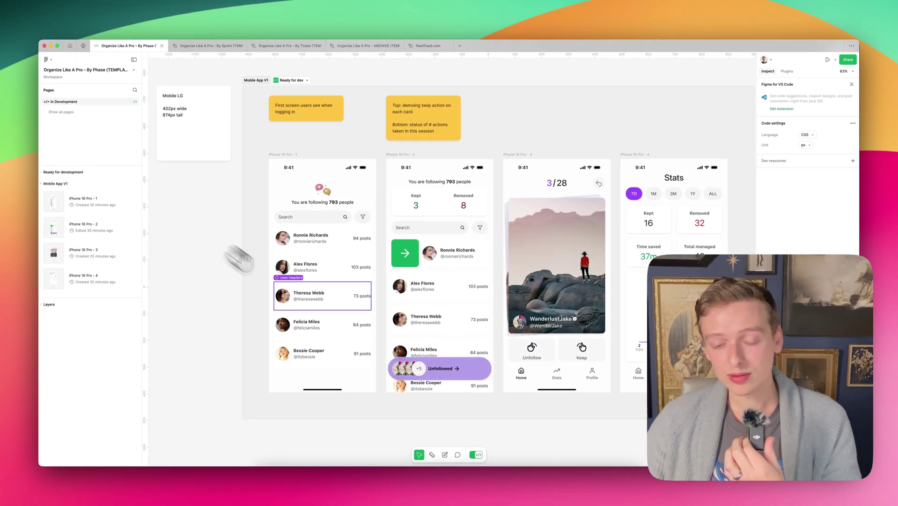
click(476, 454)
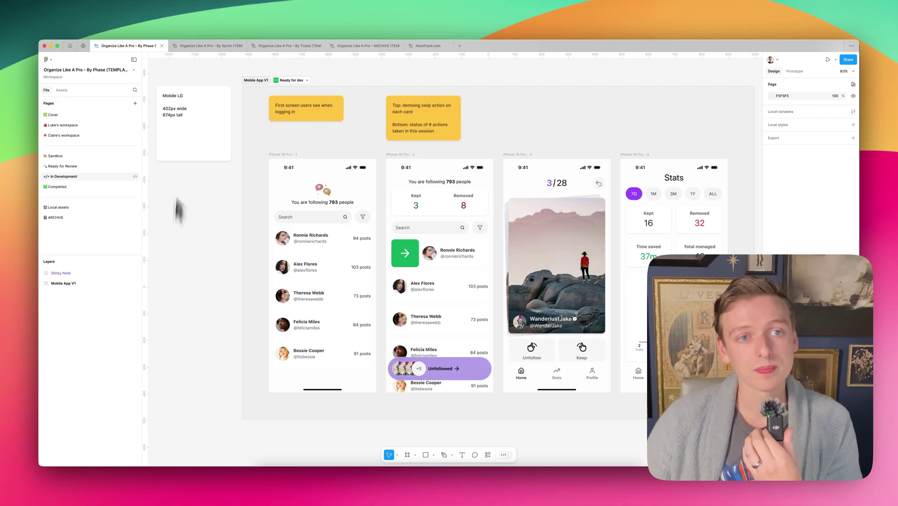
click(209, 47)
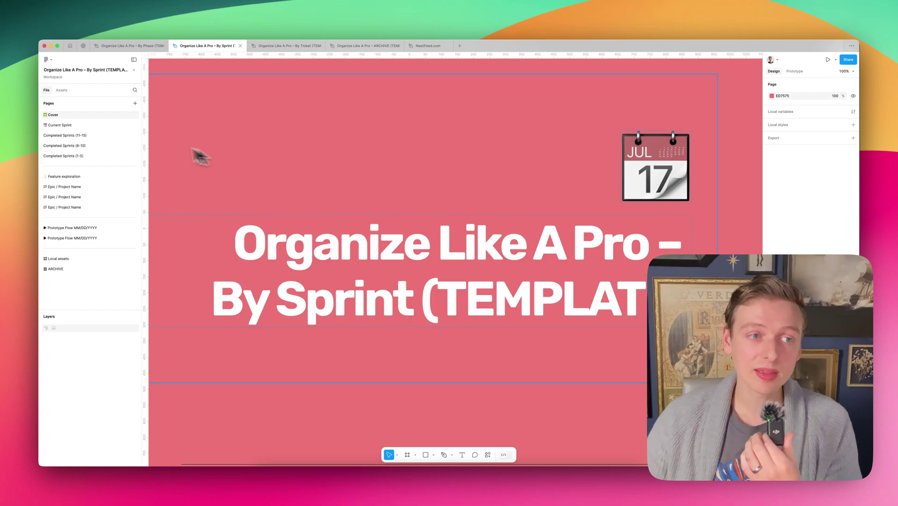
click(70, 125)
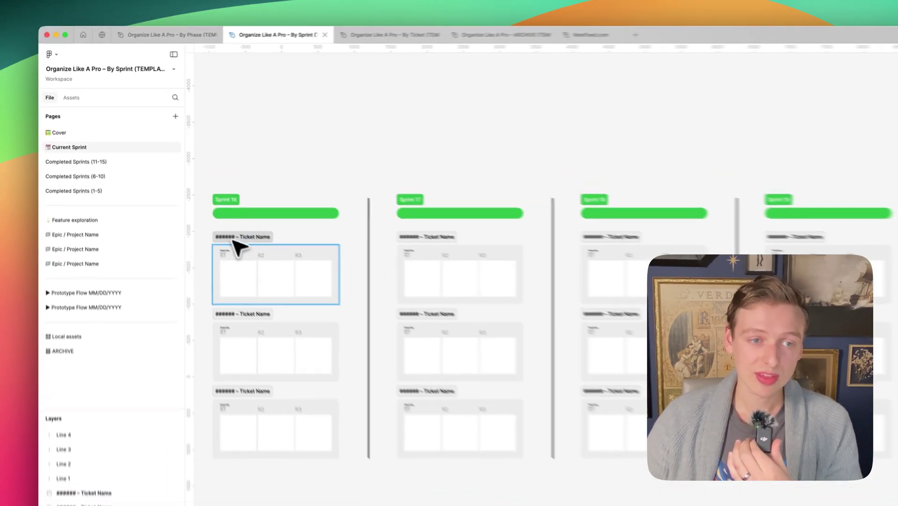
click(233, 239)
scroll(213, 259, up, 5)
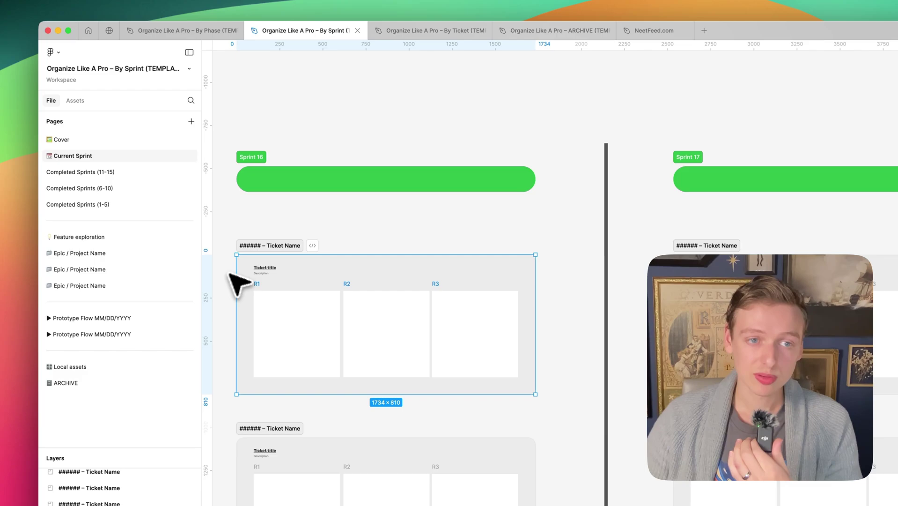
scroll(230, 273, left, 2)
click(291, 150)
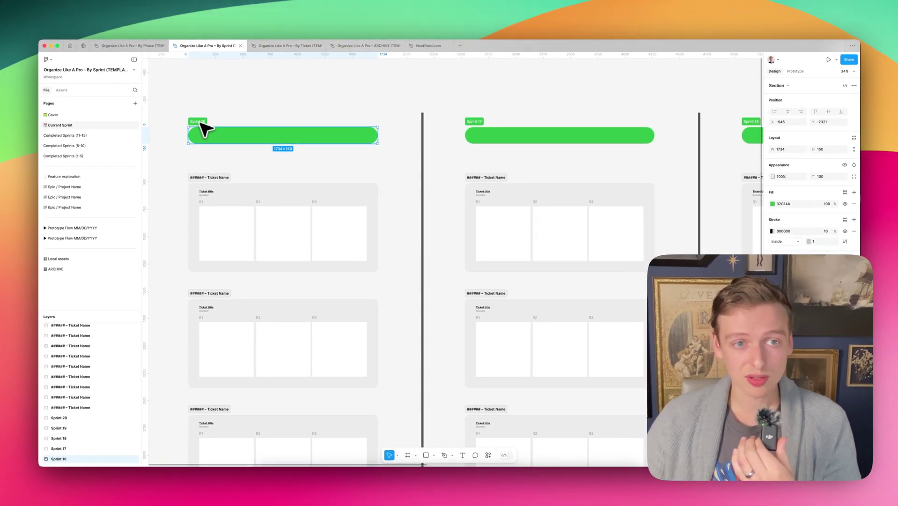
click(300, 114)
scroll(296, 115, down, 3)
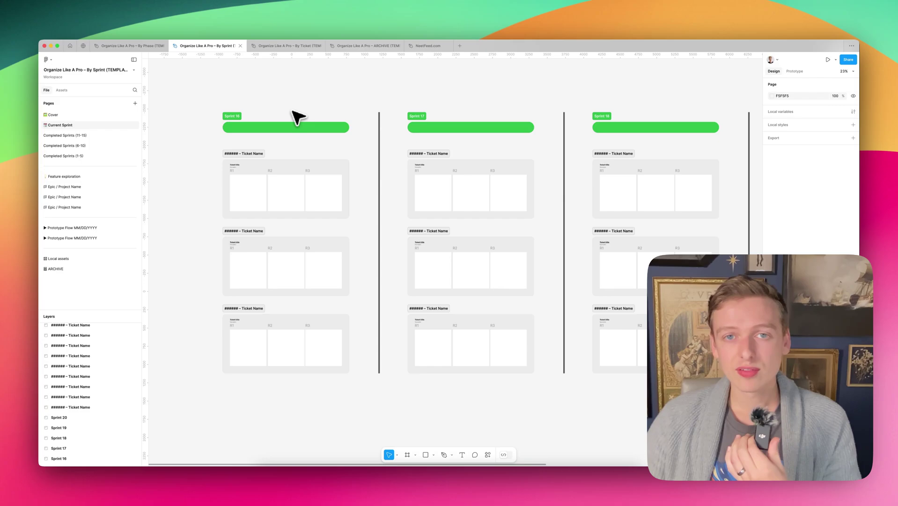
scroll(298, 116, right, 2)
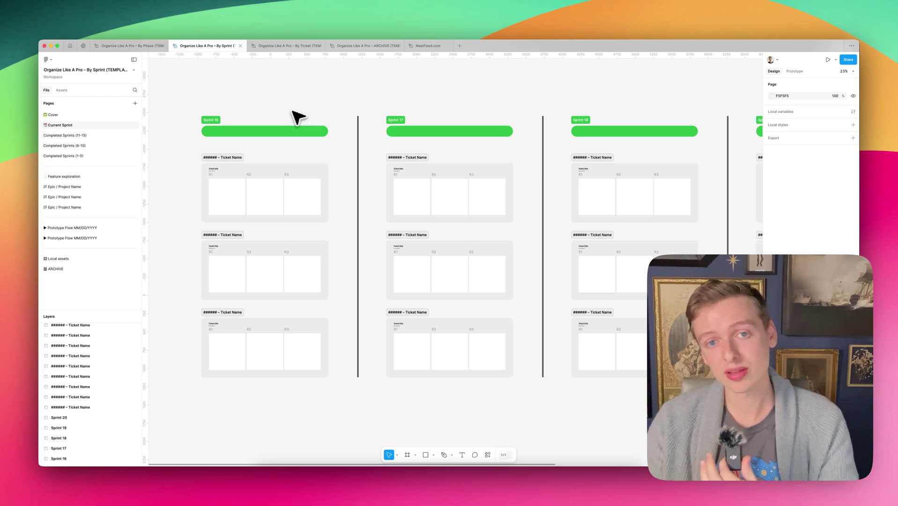
scroll(292, 111, down, 2)
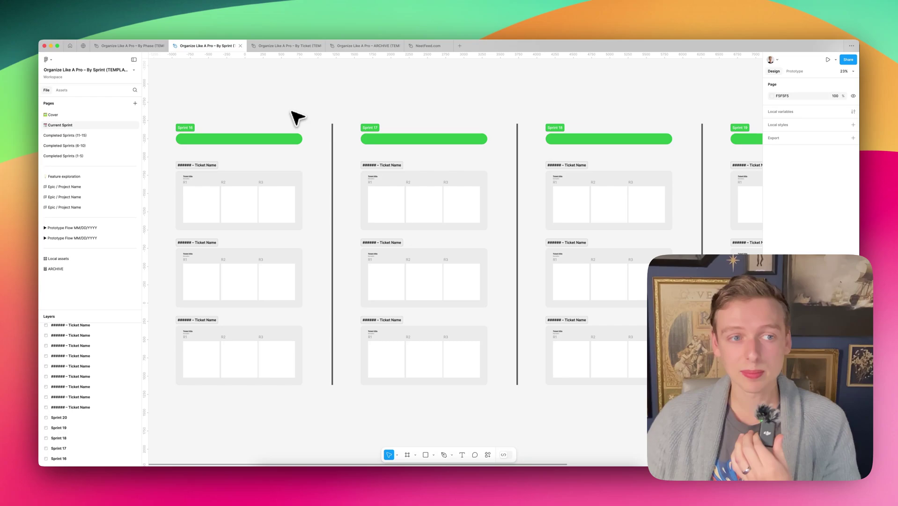
scroll(292, 112, down, 2)
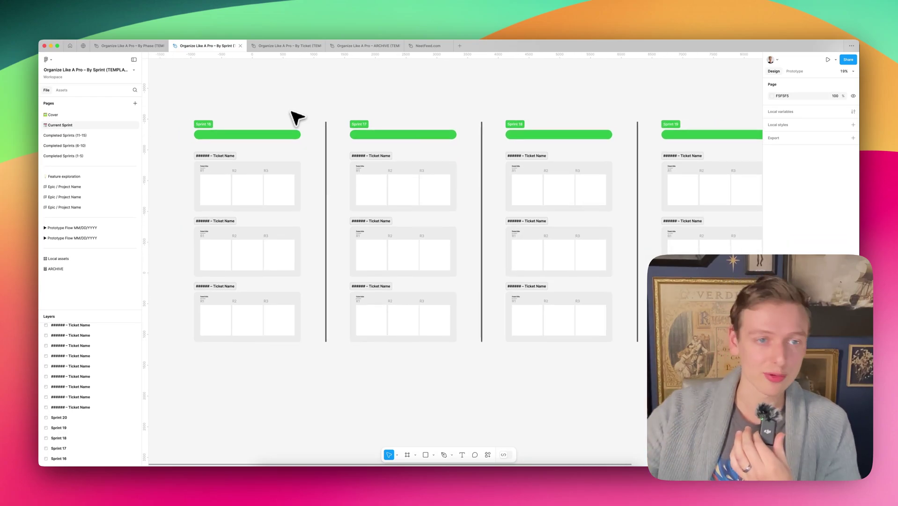
scroll(296, 117, right, 1)
scroll(292, 112, down, 2)
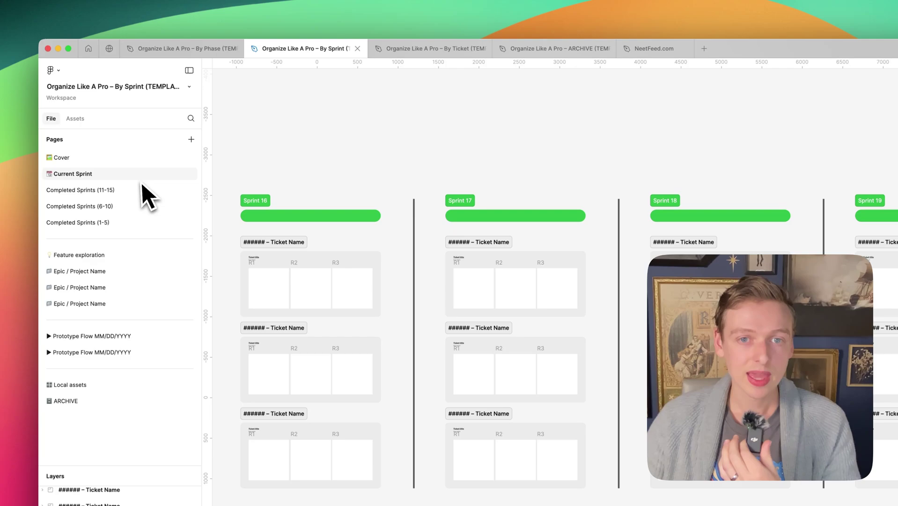
click(140, 188)
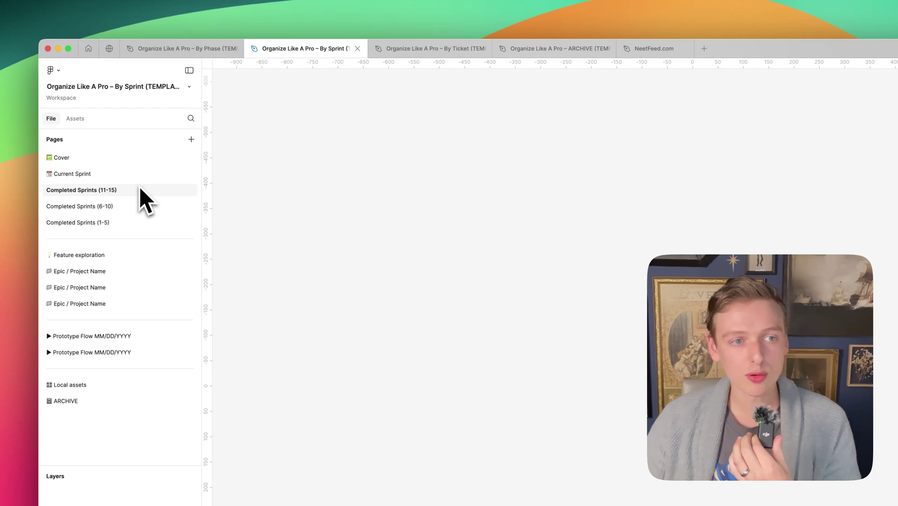
click(119, 208)
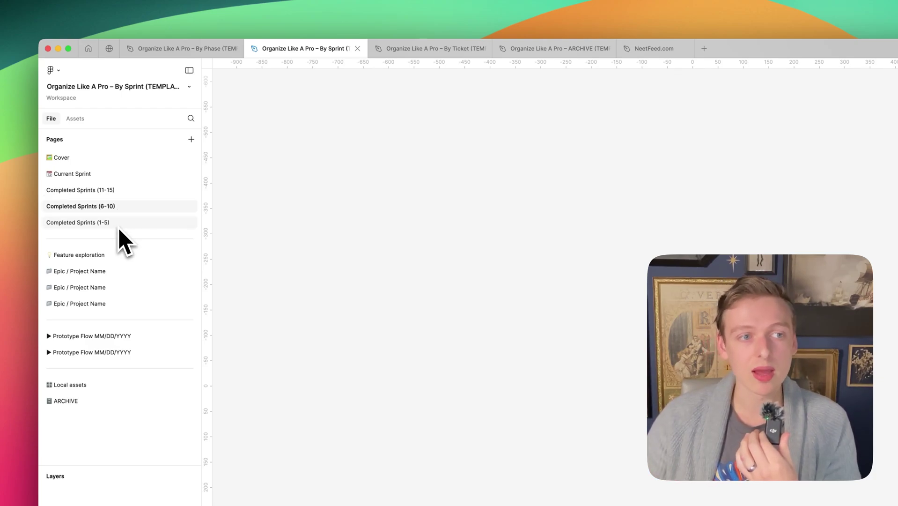
click(115, 177)
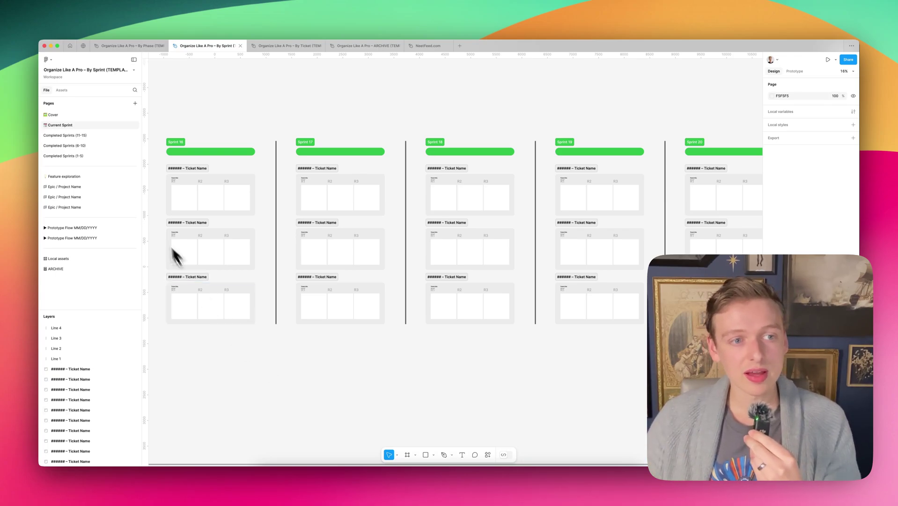
Compare the Feature exploration and first Epic / Project Name pages, ending on Feature exploration.
click(104, 179)
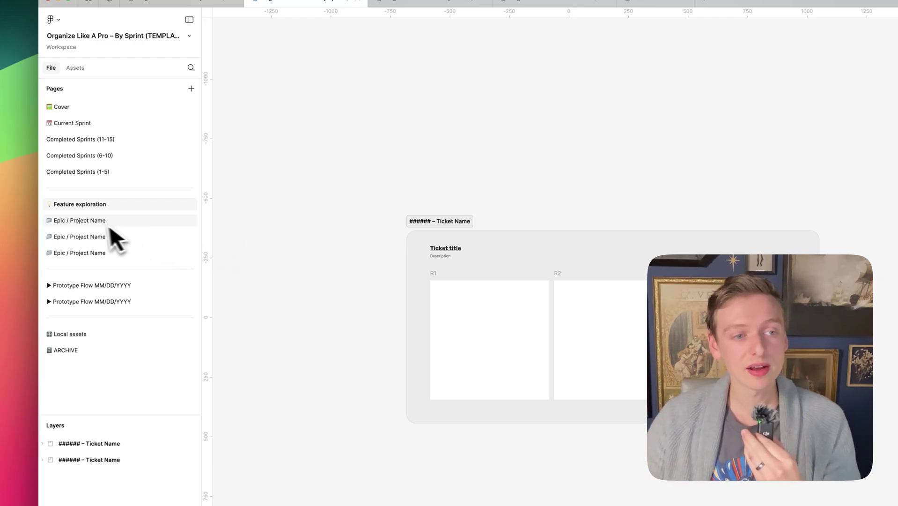
click(94, 223)
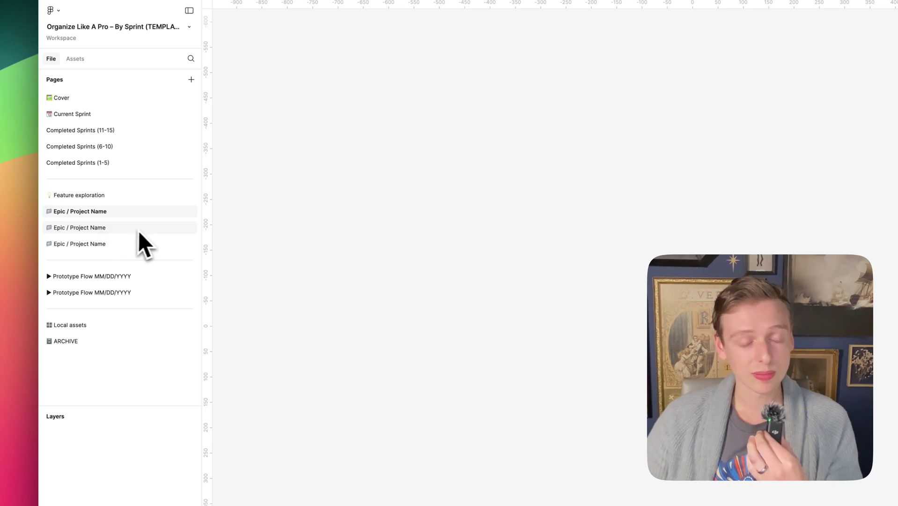
click(90, 198)
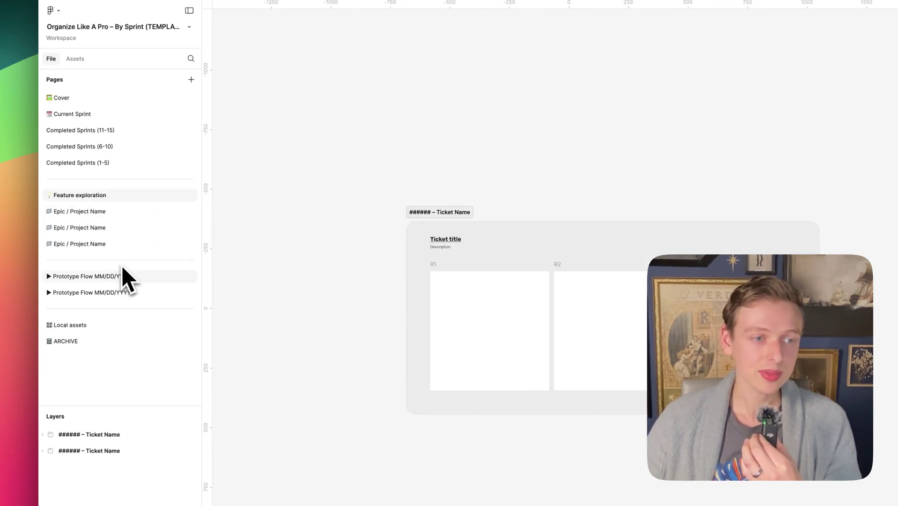
View the first Prototype Flow MM/DD/YYYY page, then open the By Ticket template file.
click(110, 276)
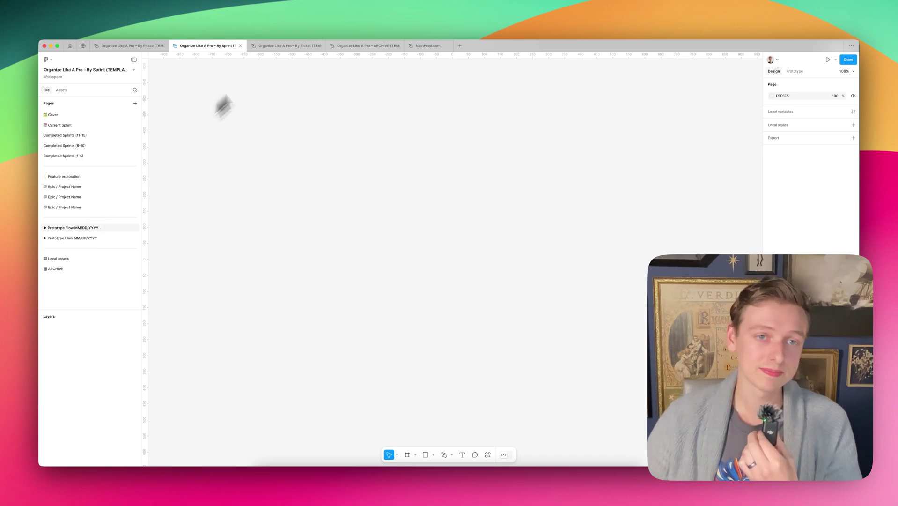
click(285, 45)
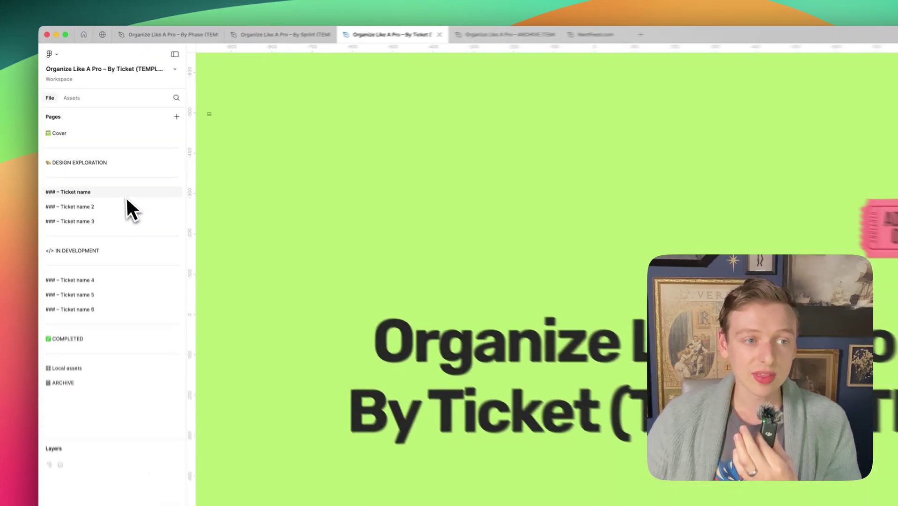
View the ### – Ticket name and DESIGN EXPLORATION pages, then open the ARCHIVE template file.
click(98, 157)
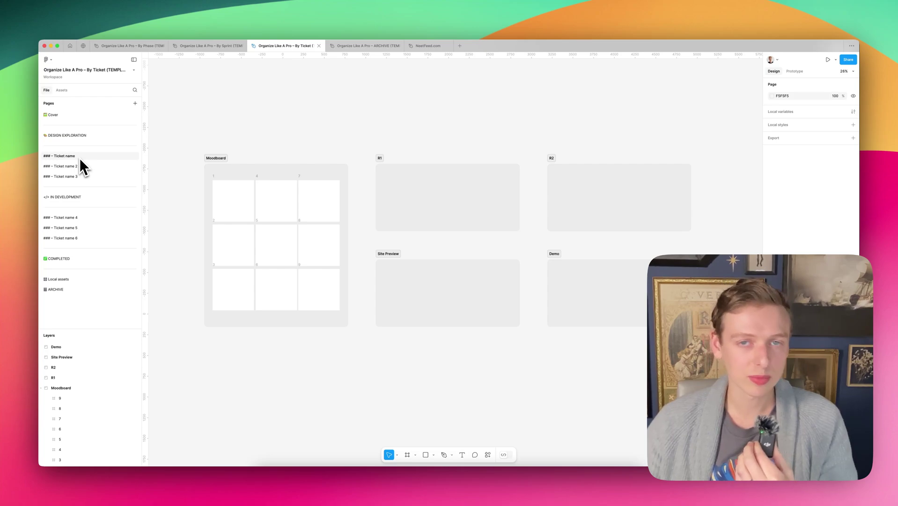
click(72, 135)
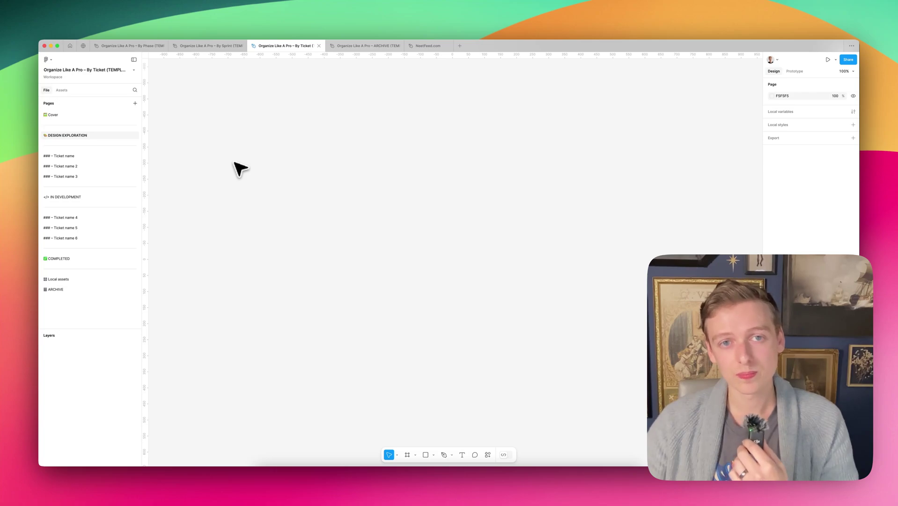
key(ctrl+Tab)
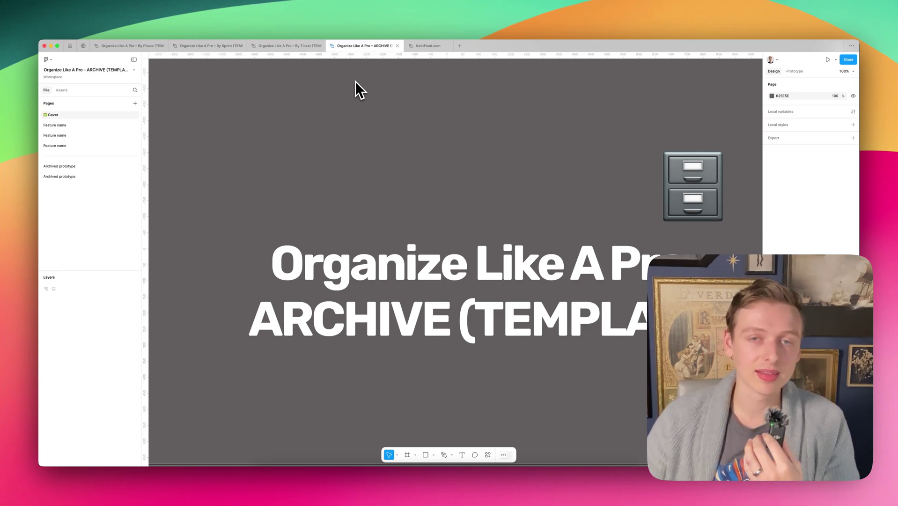
Open the first Feature name page with its Moodboard, R1, R2, Site Preview and Demo frames.
click(60, 127)
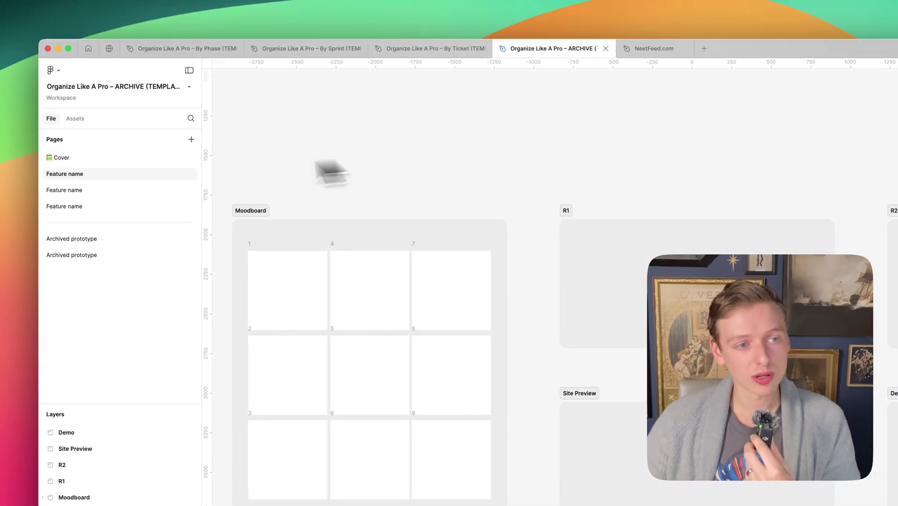
double_click(78, 174)
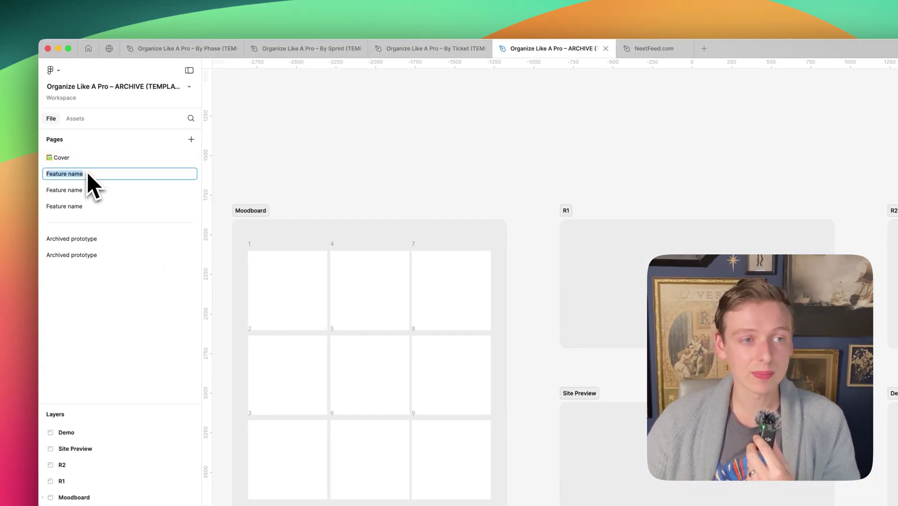
click(279, 165)
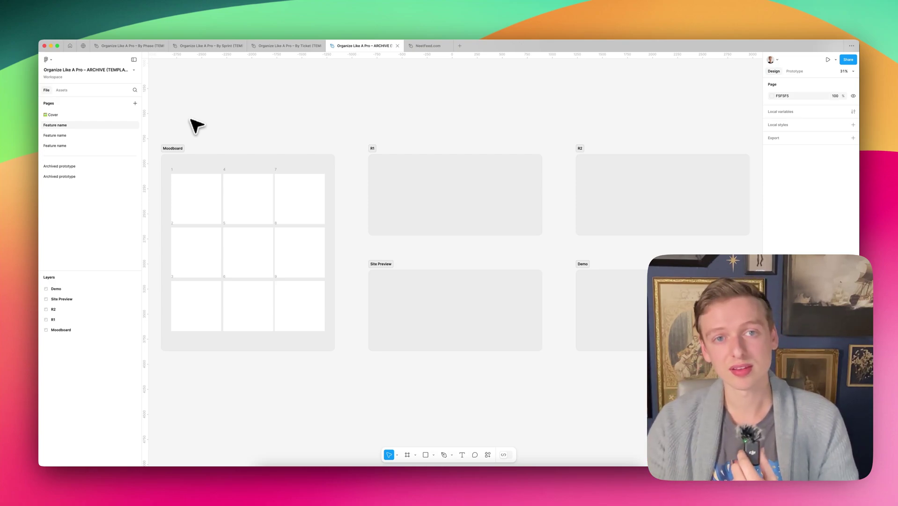
Return to the By Phase template file with Ctrl+Shift+Tab.
key(ctrl+shift+Tab)
key(ctrl+shift+Tab)
key(ctrl+shift+Tab)
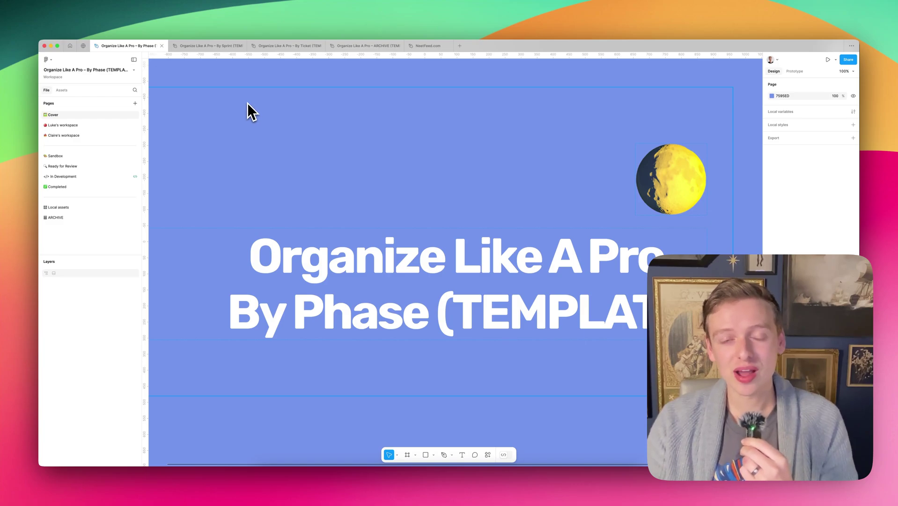